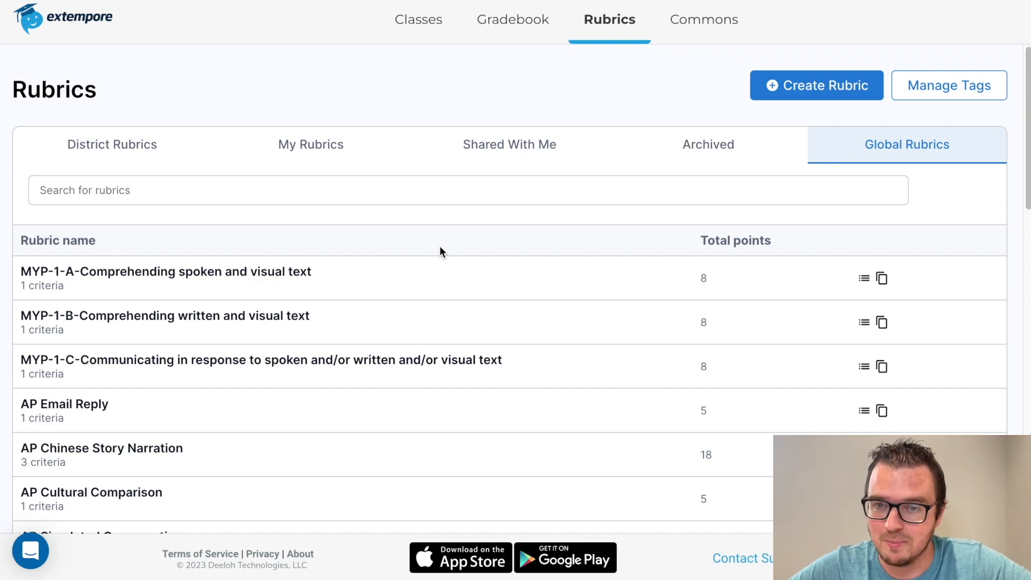
Step: Search the global rubrics for "wida" and start a copy of the WIDA Speaking Grades 1-12 rubric
scroll(316, 288, "down", 5)
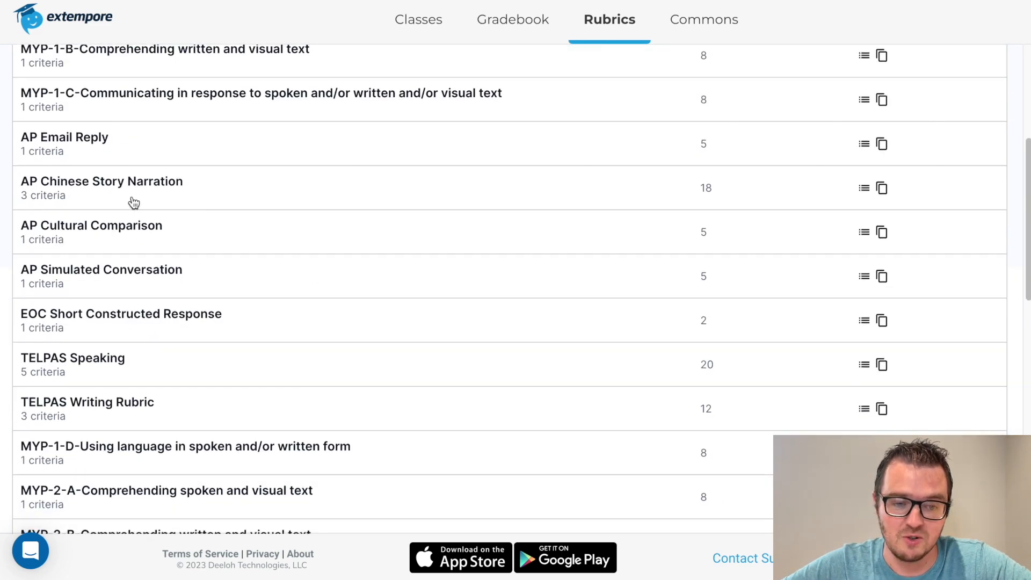
scroll(134, 202, "down", 2)
scroll(141, 309, "down", 9)
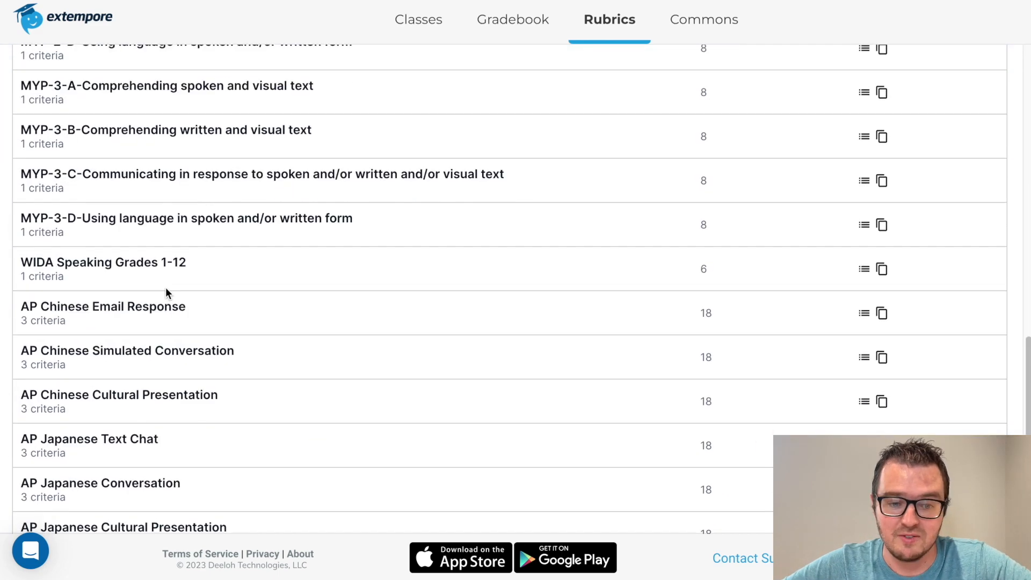
scroll(198, 280, "up", 20)
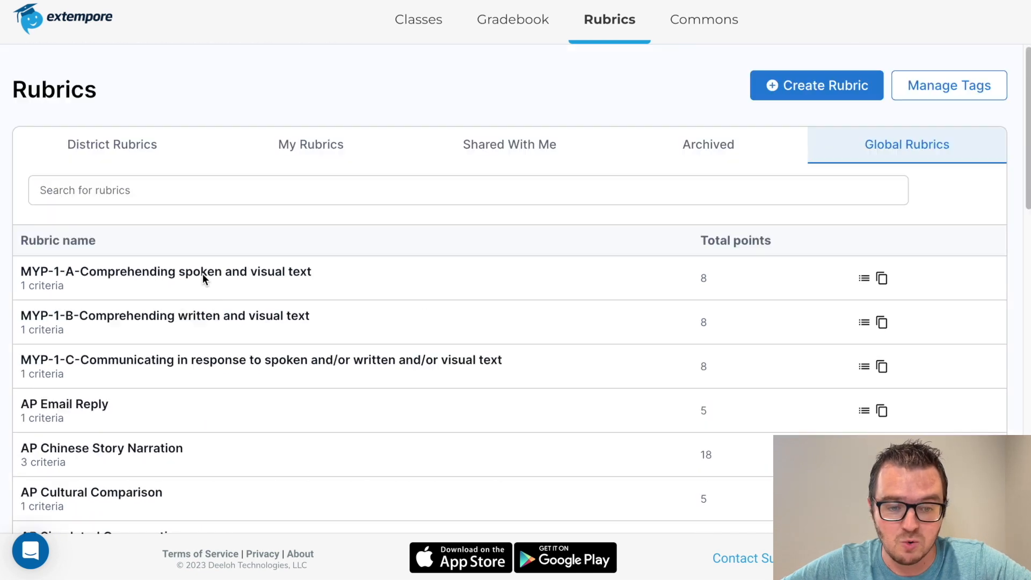
left_click(153, 188)
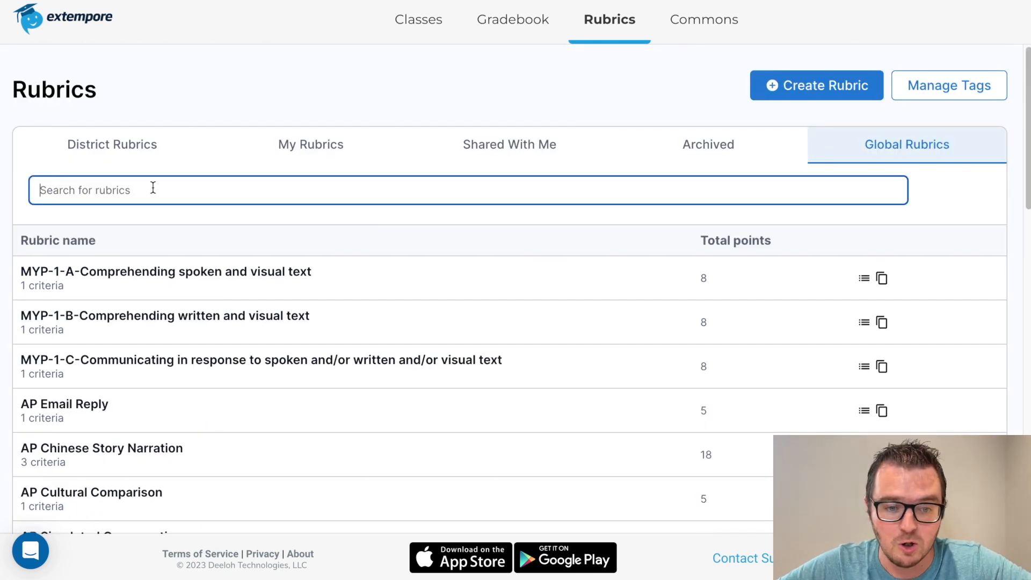
type("wida")
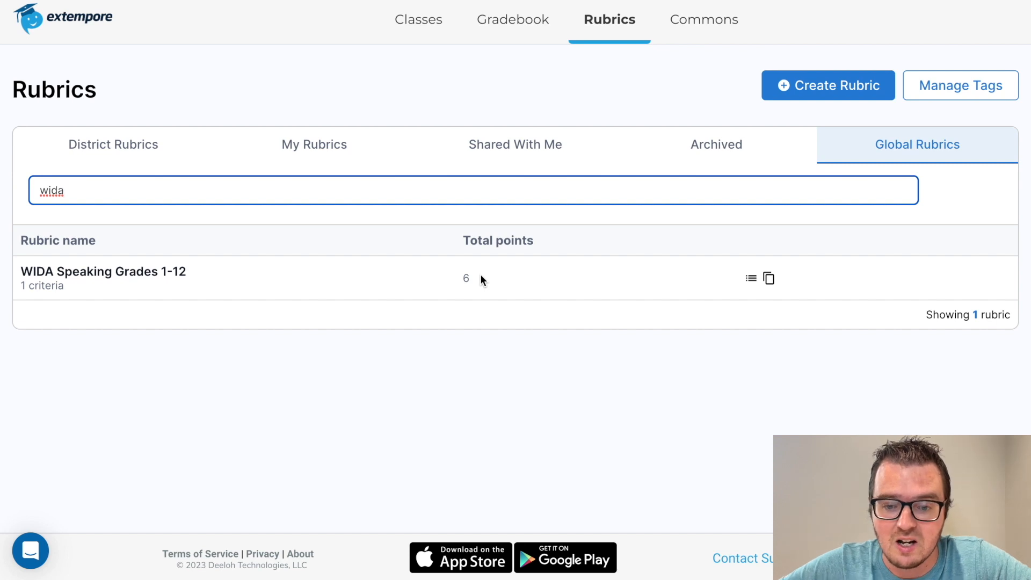
left_click(753, 281)
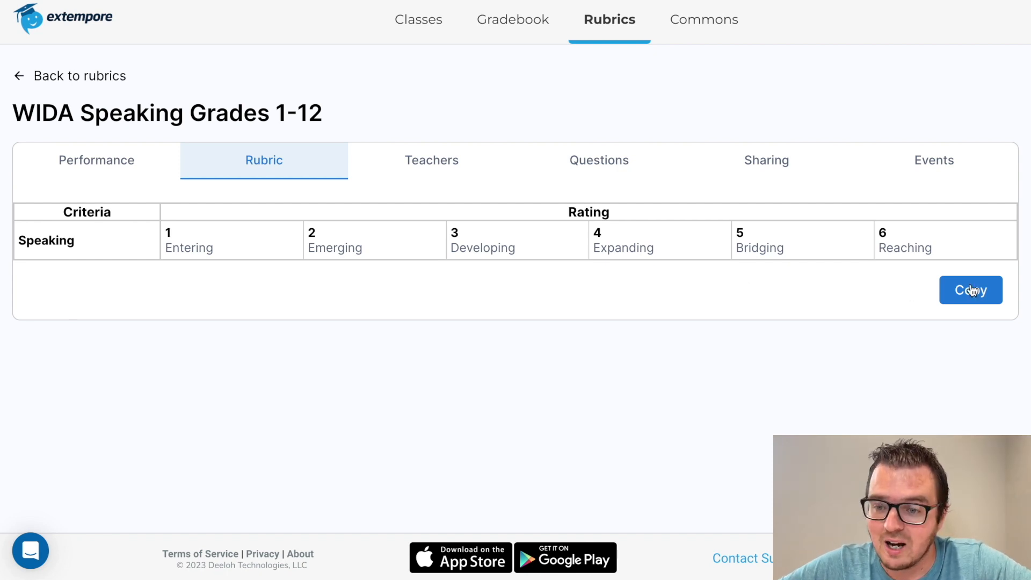
left_click(973, 290)
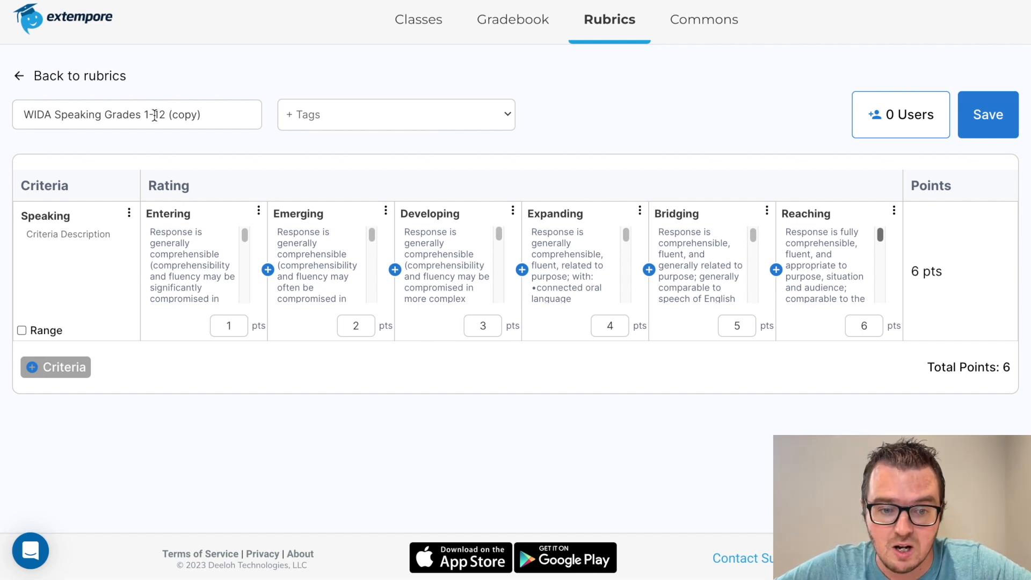
Step: Rename the copied rubric as My WIDA
triple_click(154, 115)
type("My ")
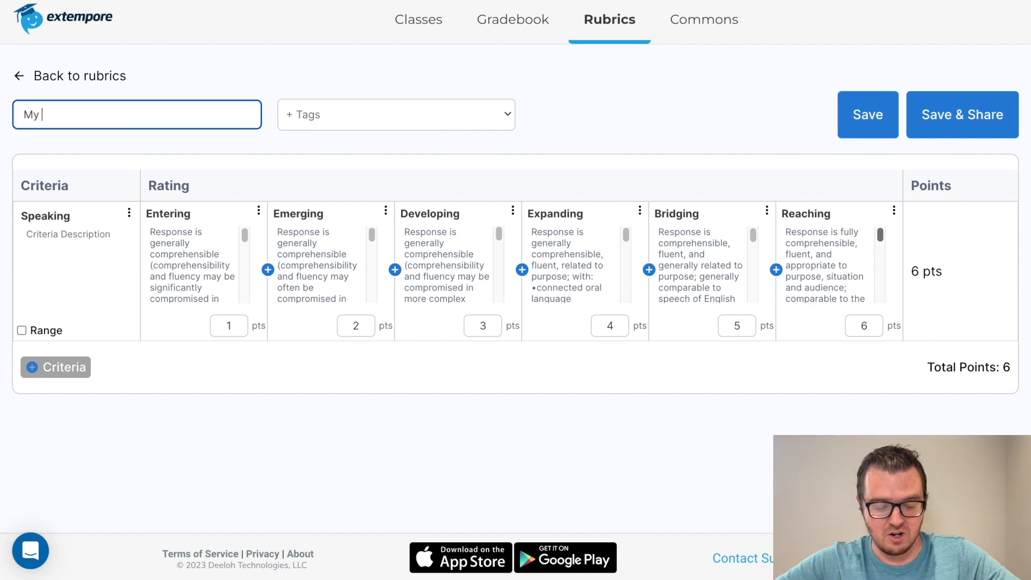
type("WIDA")
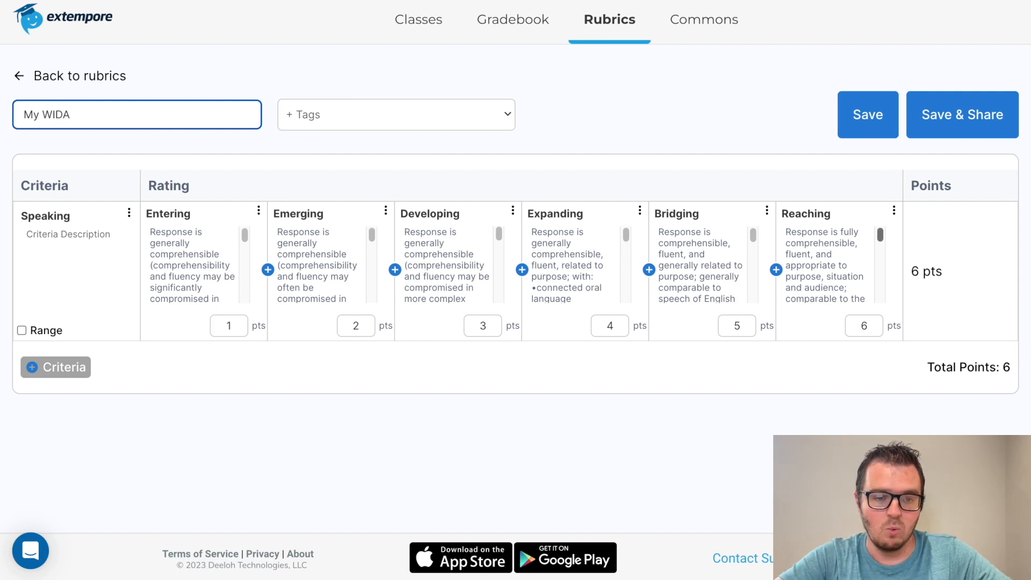
Step: Tag the My WIDA rubric with the personal tag Speaking and save the rubric
left_click(508, 115)
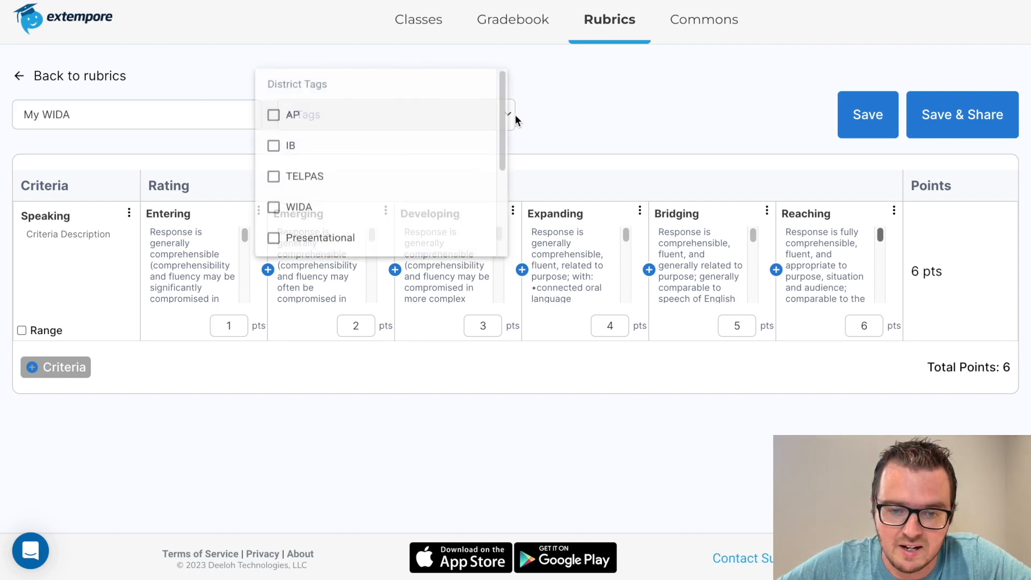
scroll(353, 191, "down", 3)
scroll(352, 191, "up", 4)
left_click(290, 119)
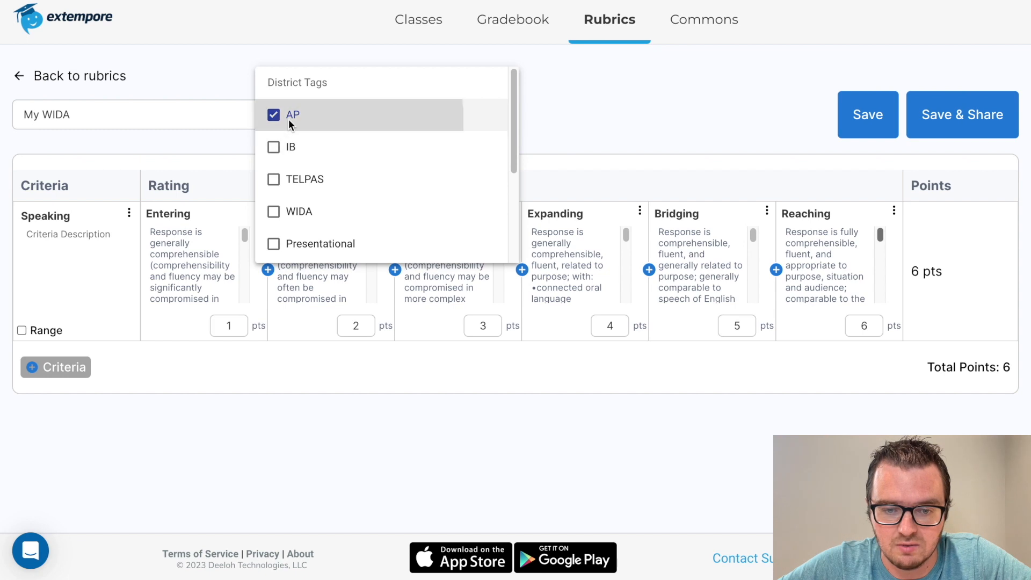
scroll(323, 161, "down", 3)
left_click(299, 247)
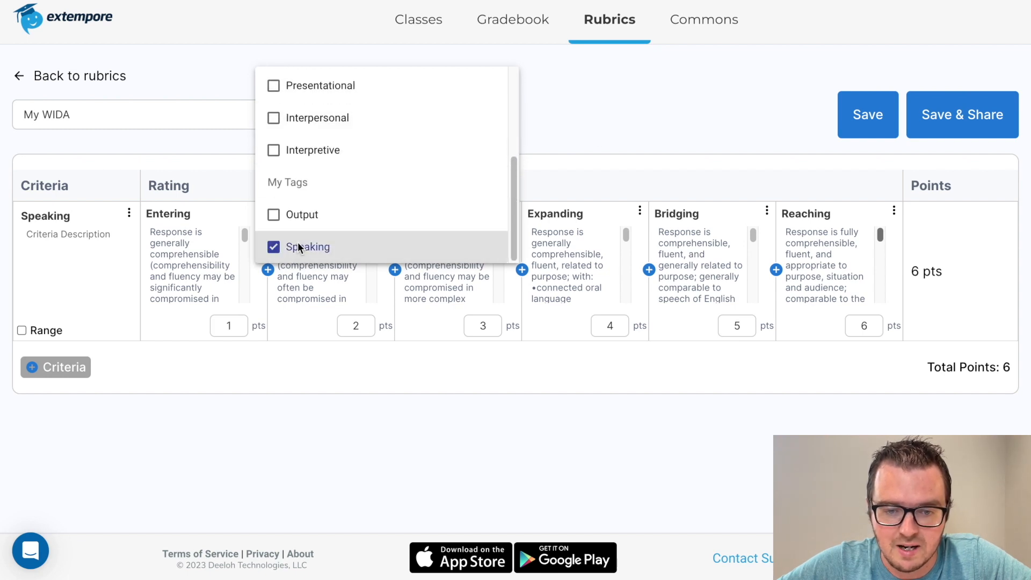
left_click(619, 137)
left_click(871, 114)
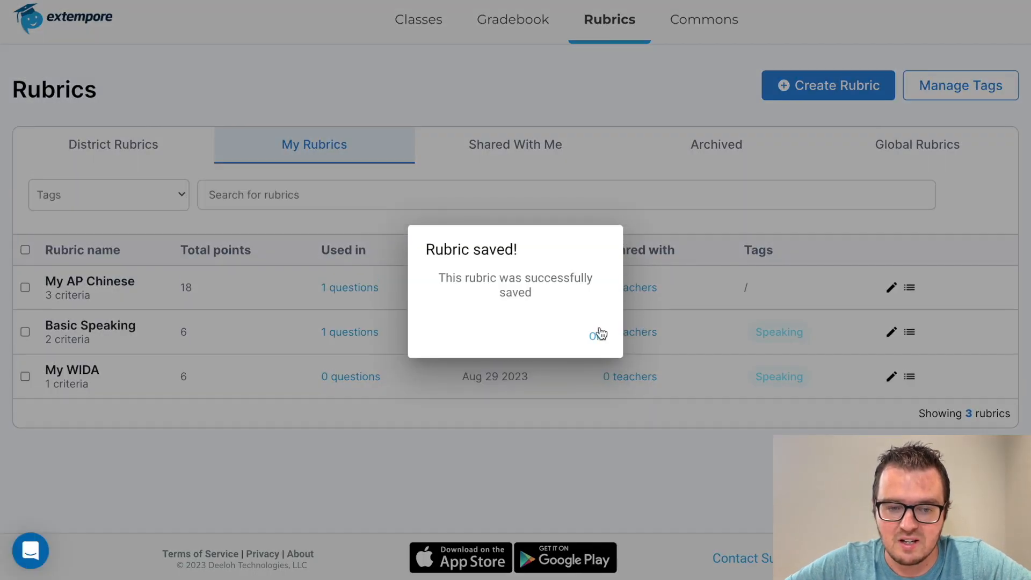
left_click(595, 334)
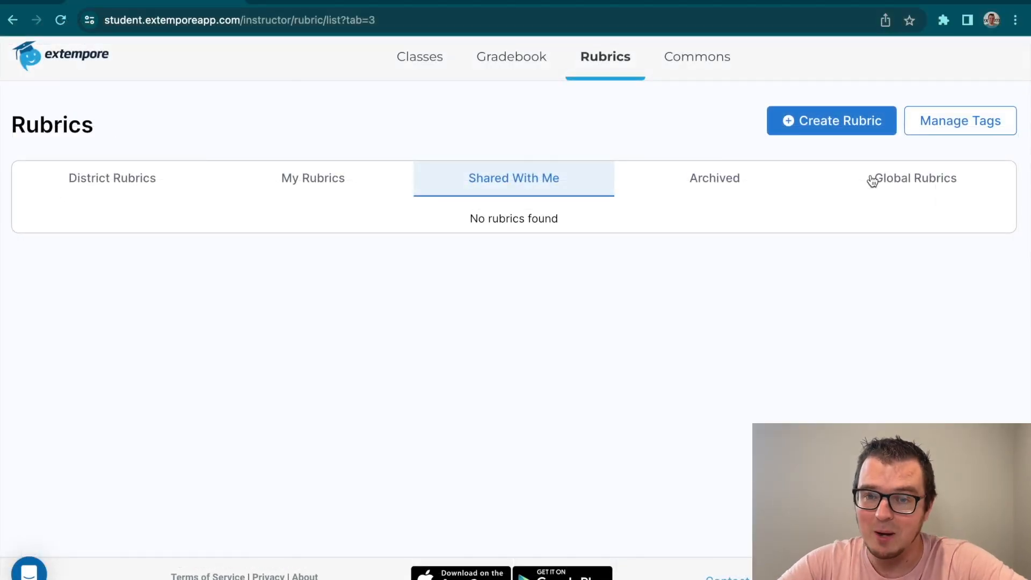
Step: Create a new rubric named Basic Speaking and assign it the Speaking tag
left_click(800, 133)
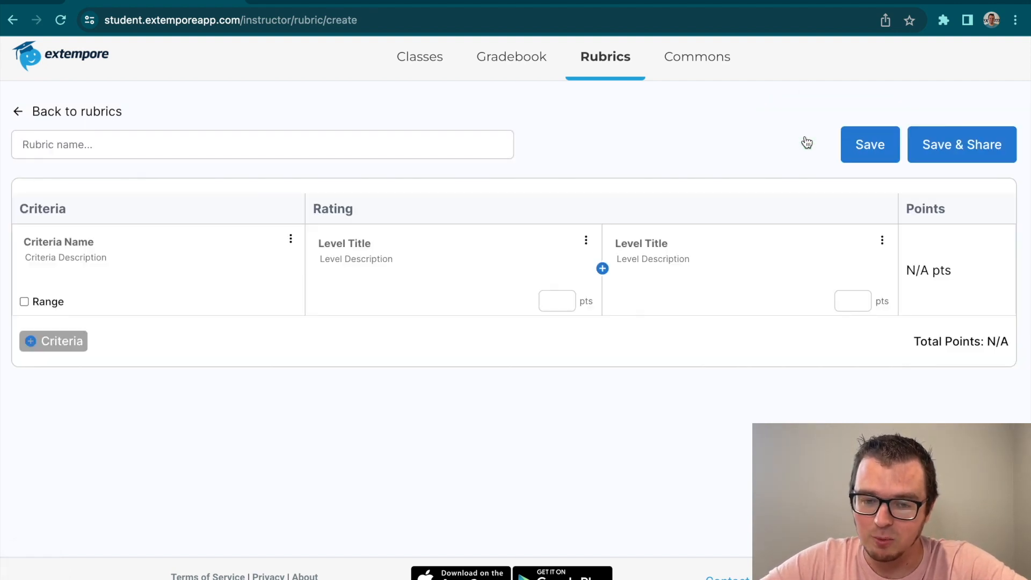
left_click(174, 148)
type("Basic Speaking")
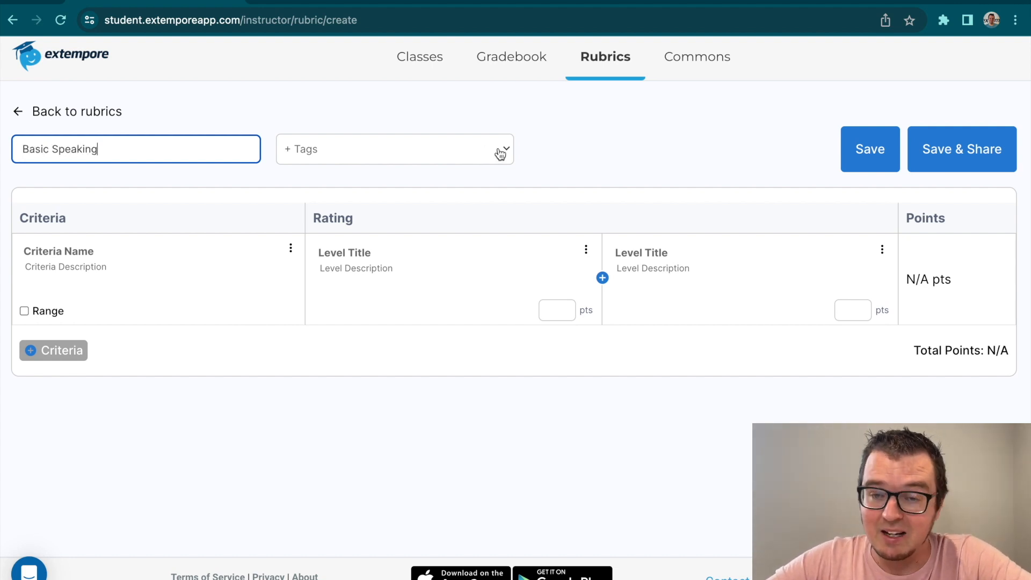
left_click(504, 153)
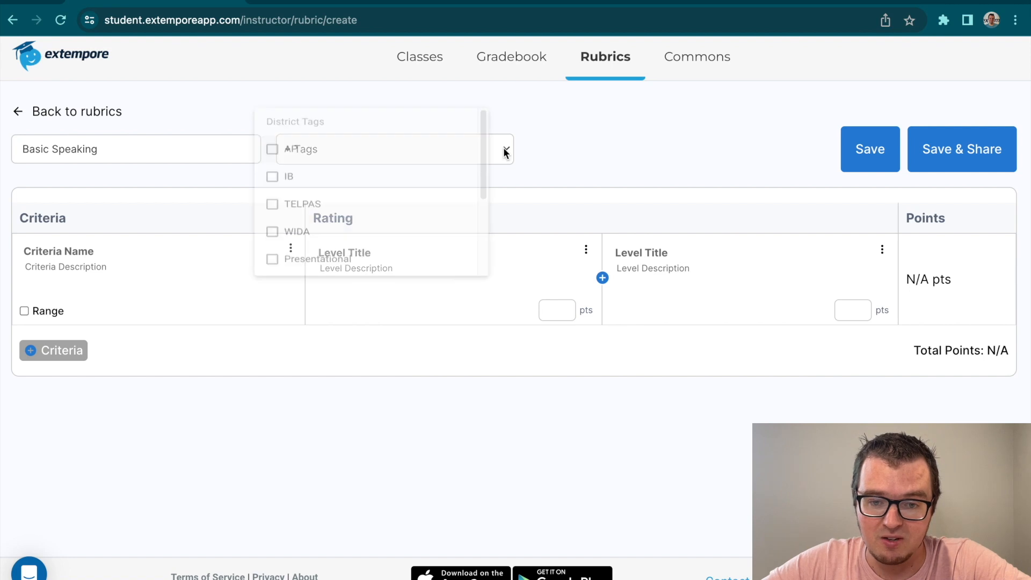
scroll(314, 182, "down", 3)
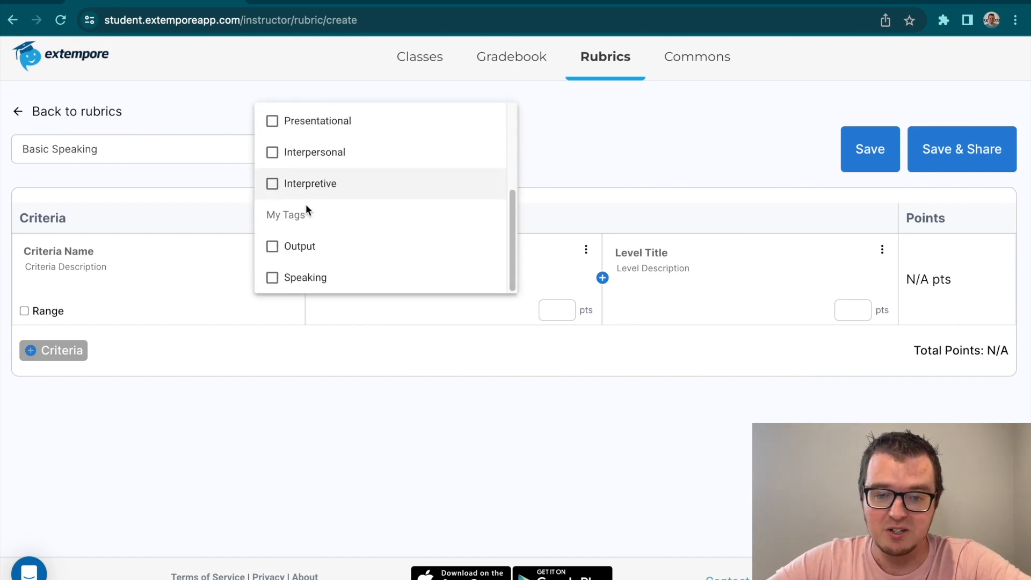
left_click(271, 280)
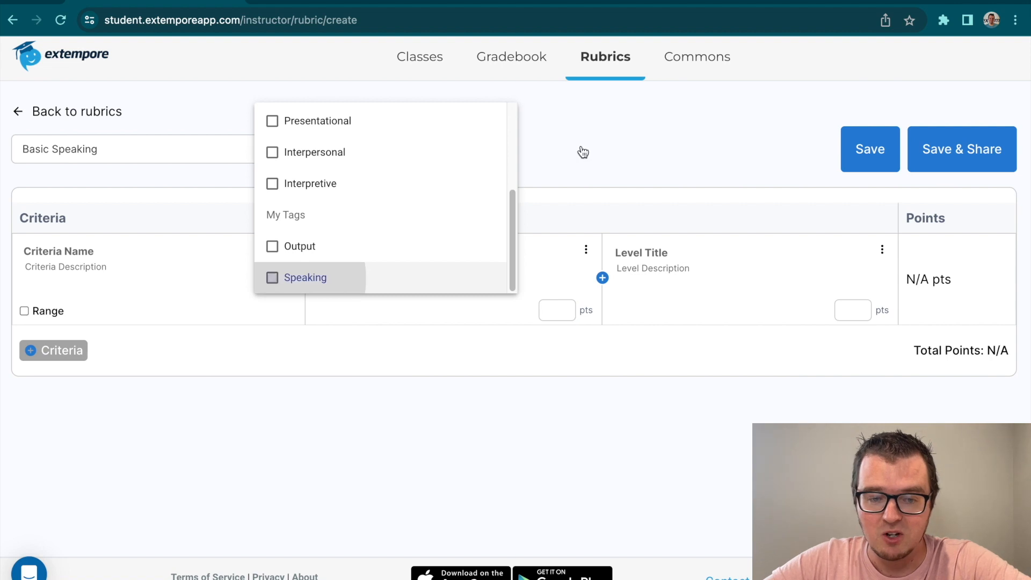
left_click(608, 127)
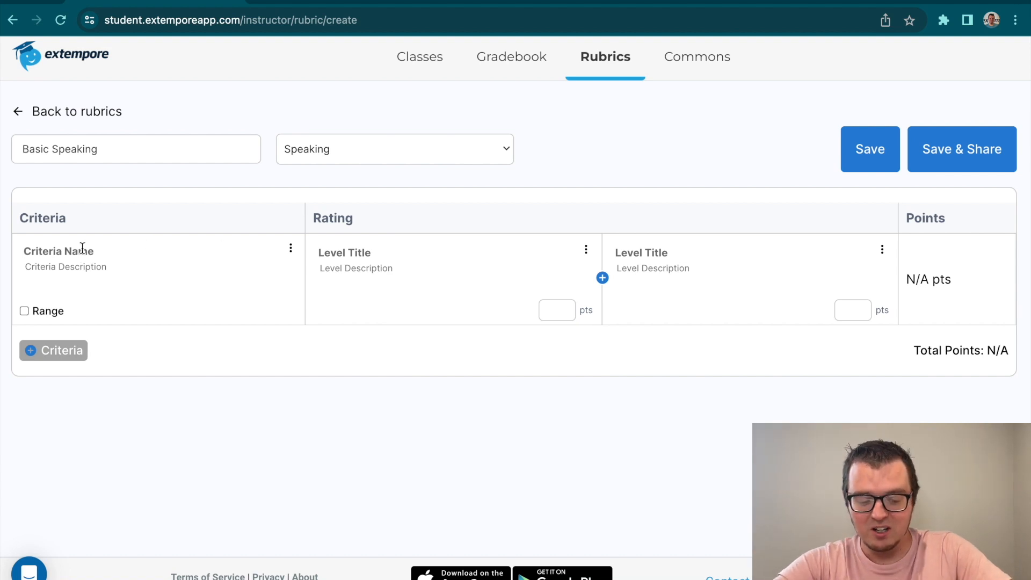
Step: Name the first criterion of the rubric Task completion
type("Task coml")
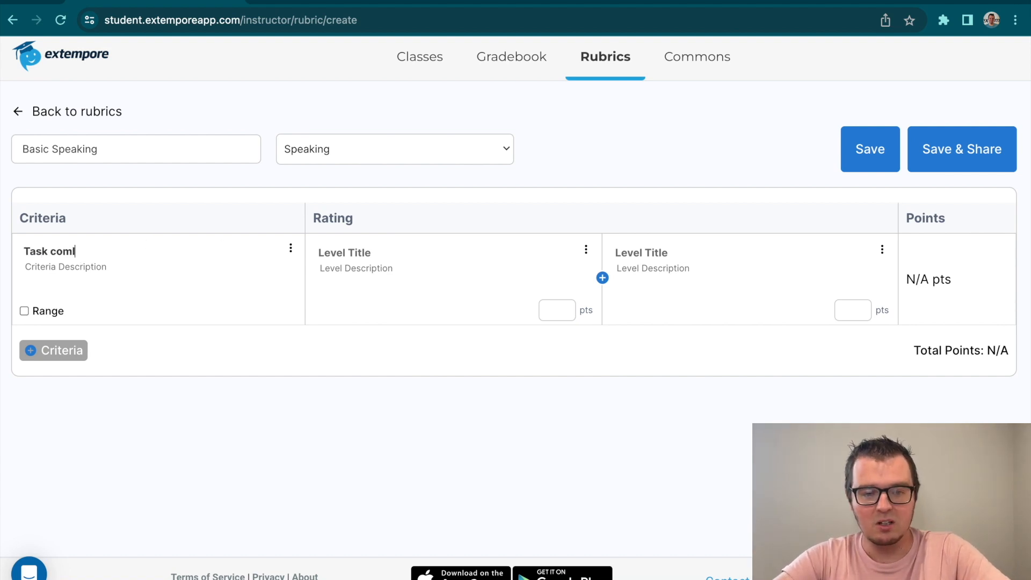
type("eti")
key("BackSpace")
key("BackSpace")
key("BackSpace")
type("letion")
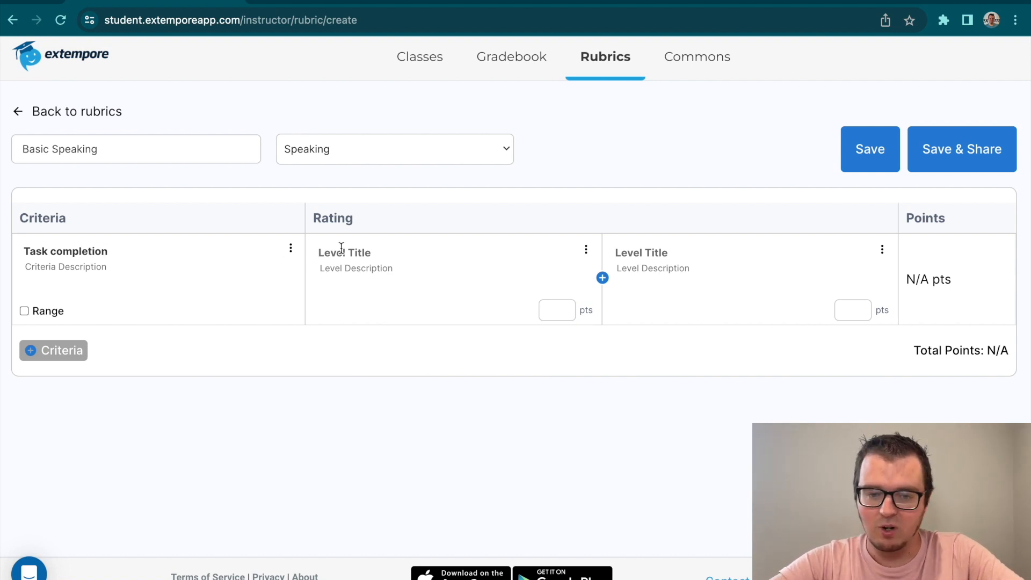
Step: Title the first rating level of Task completion Weak and set it to 1 point
left_click(341, 248)
type("Weak")
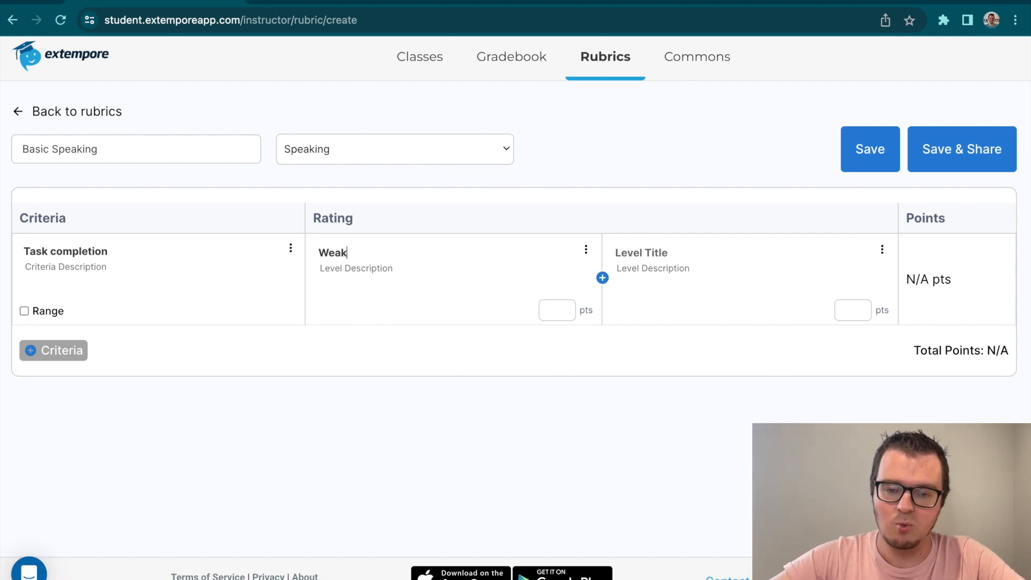
left_click(557, 304)
type("1")
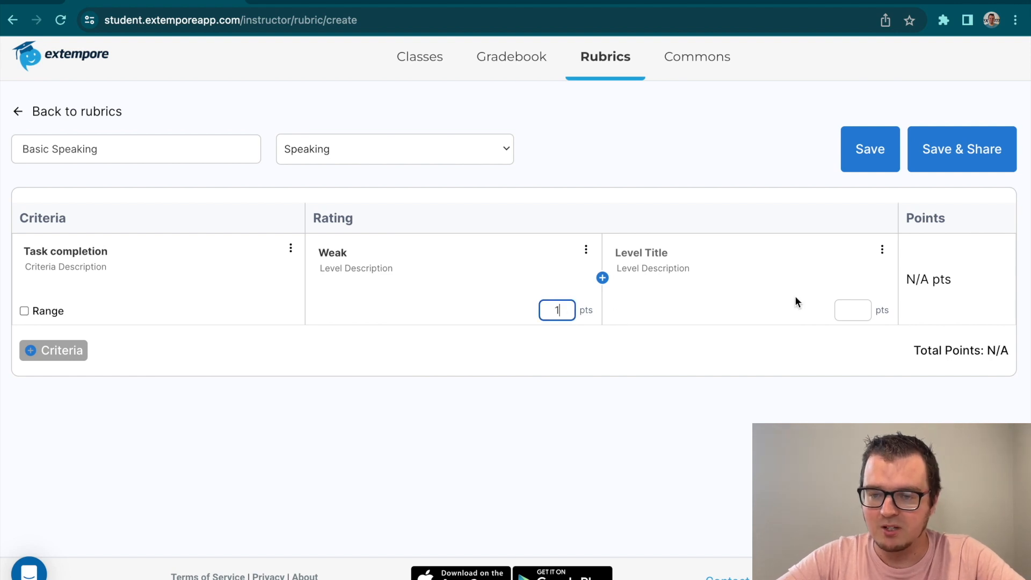
Step: Insert a rating level between the two Task completion levels, titled Good and worth 2 points
left_click(603, 278)
left_click(541, 251)
type("Good")
double_click(621, 309)
type("2")
left_click(634, 359)
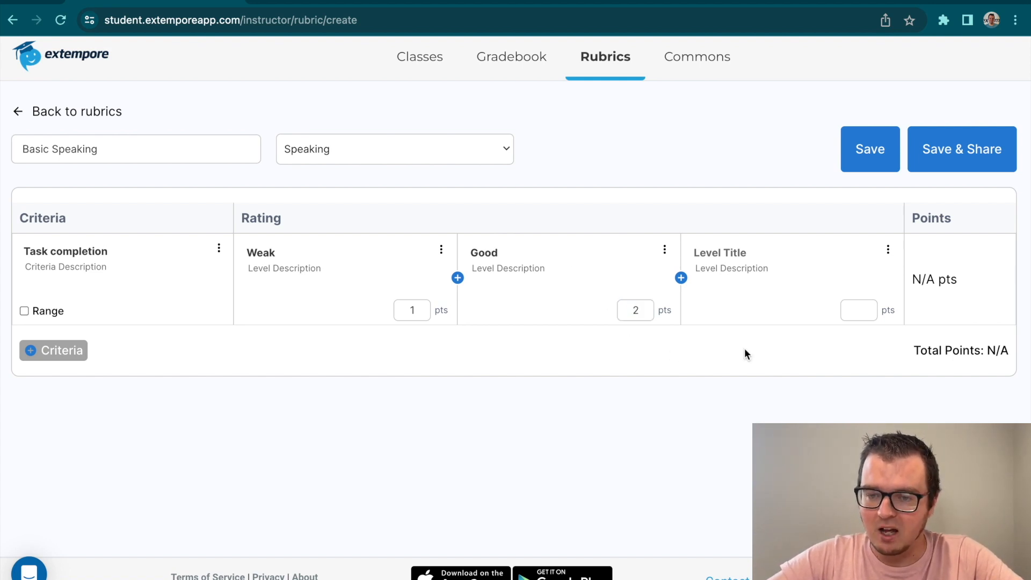
Step: Title the last rating level of Task completion Excellent and set it to 3 points
left_click(738, 257)
type("Excellent")
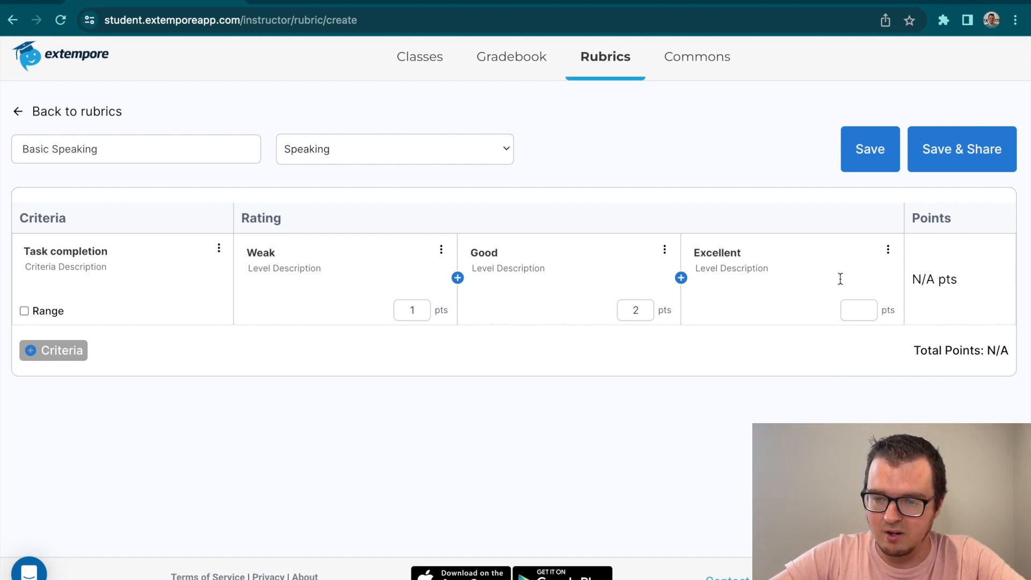
left_click(858, 310)
type("3")
left_click(831, 363)
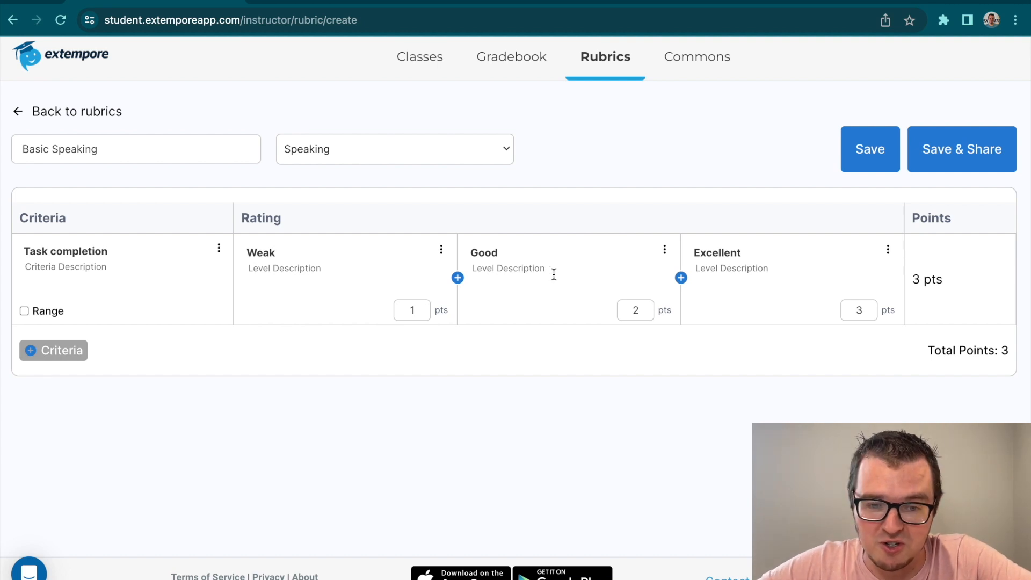
Step: Duplicate the Task completion criterion and rename the duplicate Appropriate Register
left_click(218, 252)
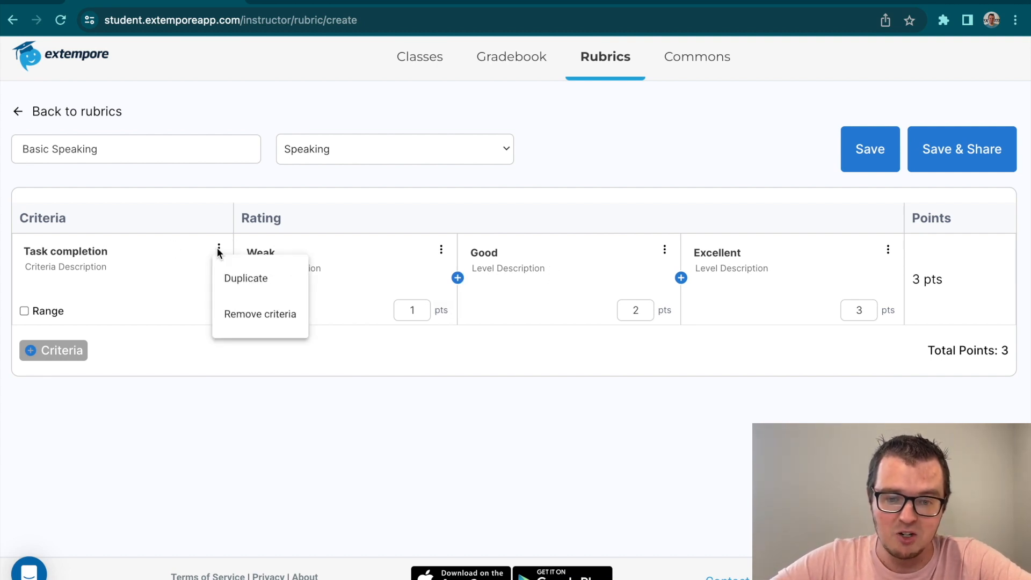
left_click(240, 289)
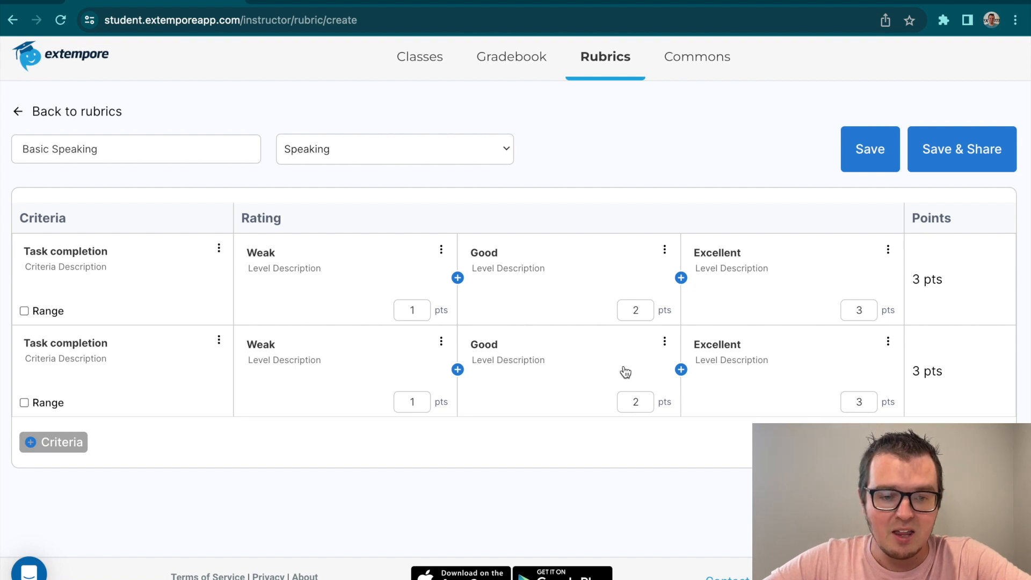
triple_click(81, 343)
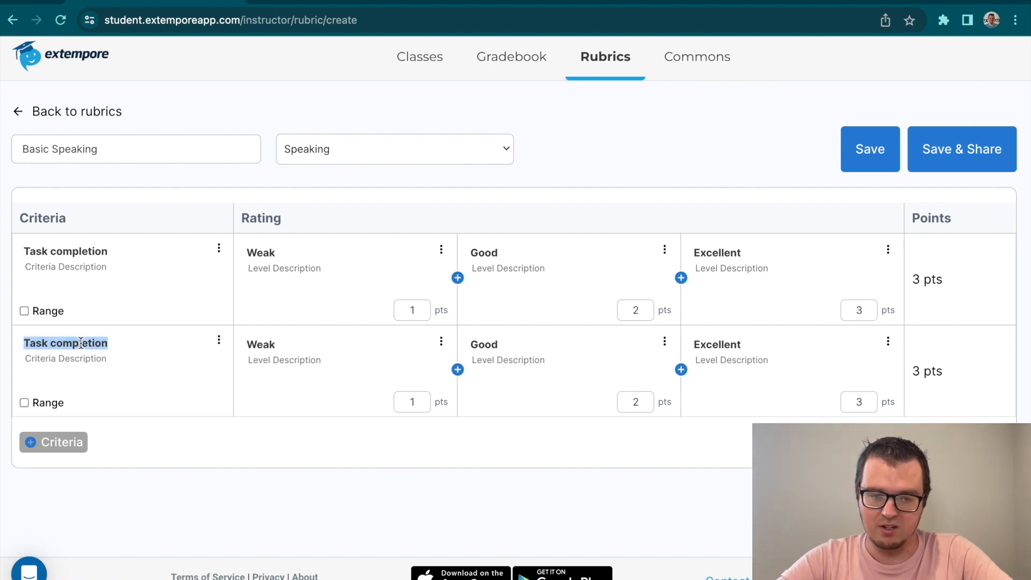
type("Register")
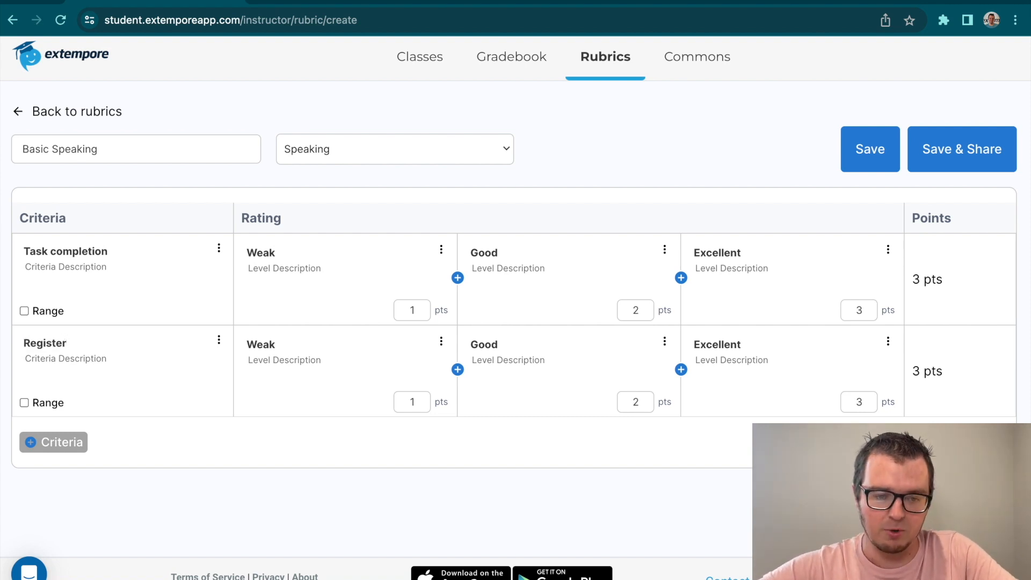
key("super+a")
type("Appropr")
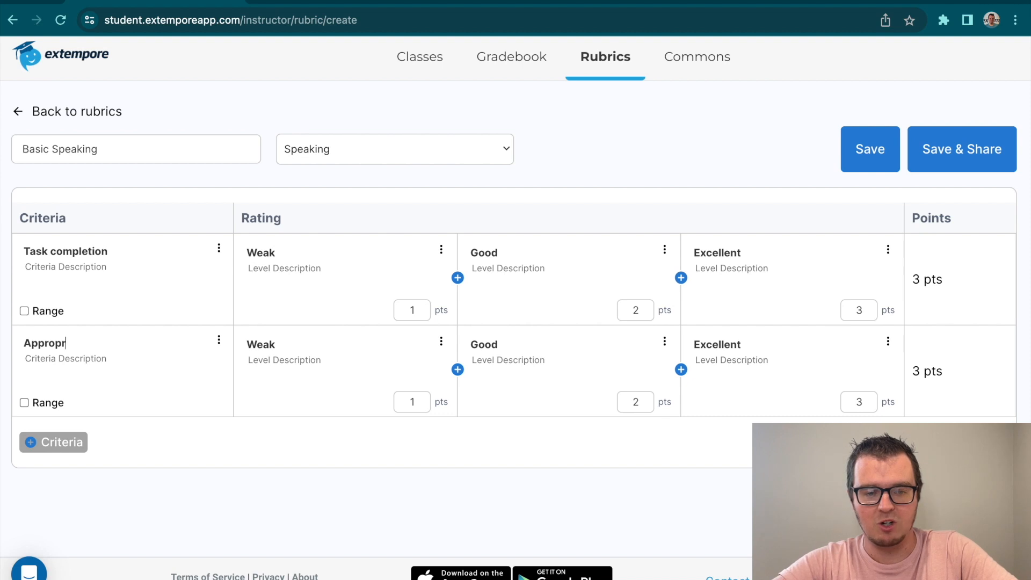
type("iate Register")
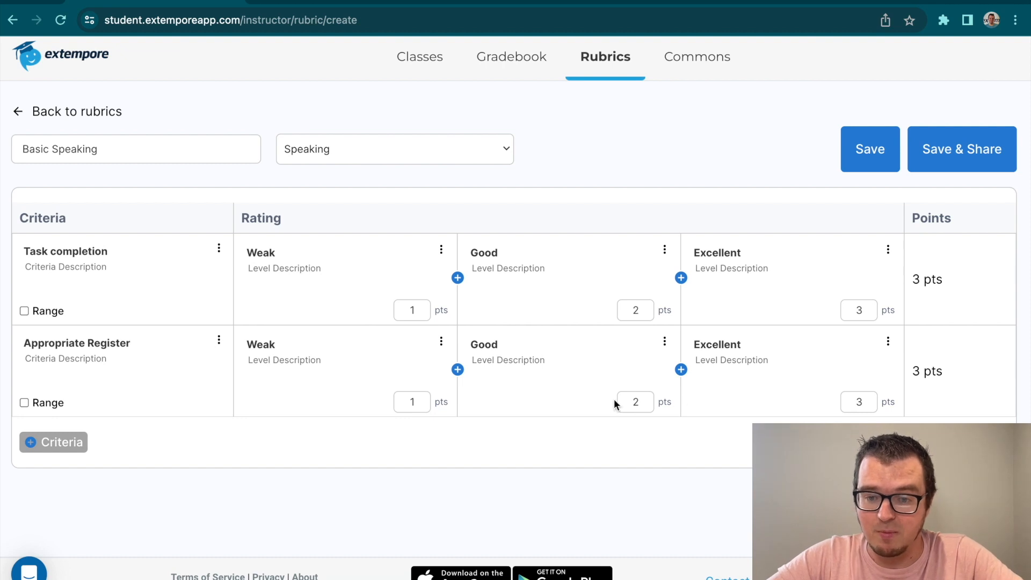
Step: Remove the Good rating level from the Appropriate Register criterion
left_click(664, 342)
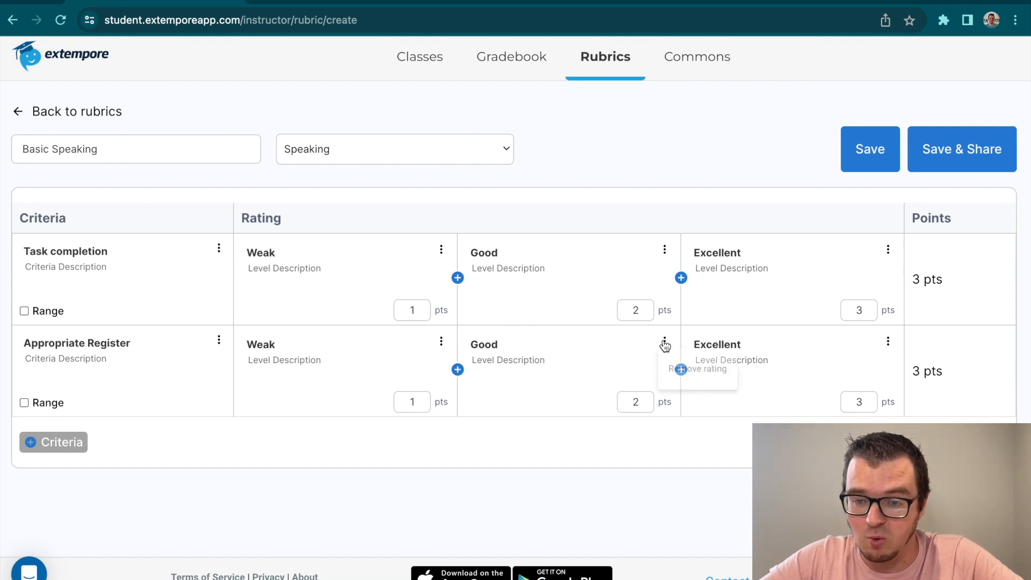
left_click(679, 373)
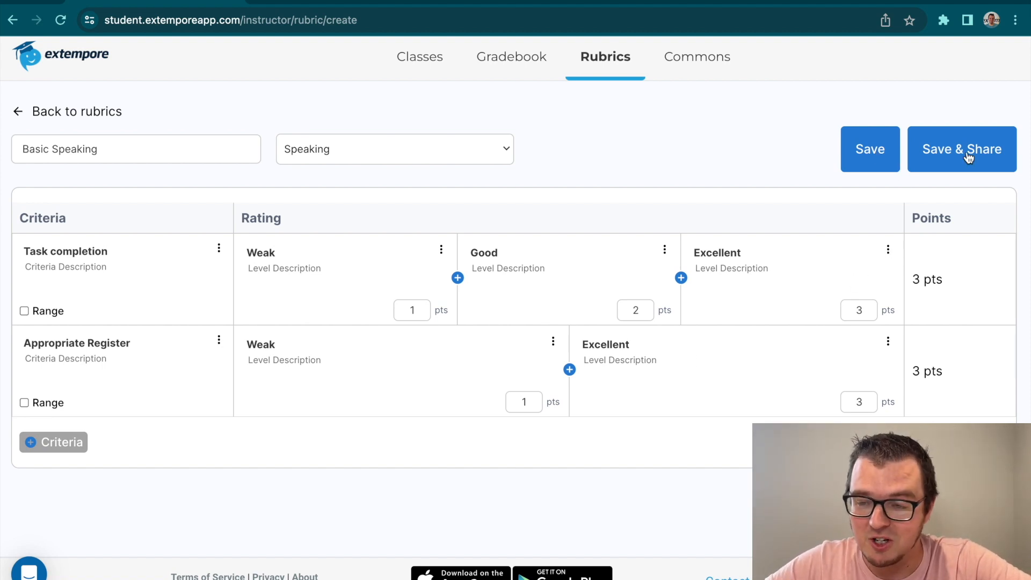
Step: Save the Basic Speaking rubric without sharing it and dismiss the confirmation
left_click(857, 159)
left_click(858, 158)
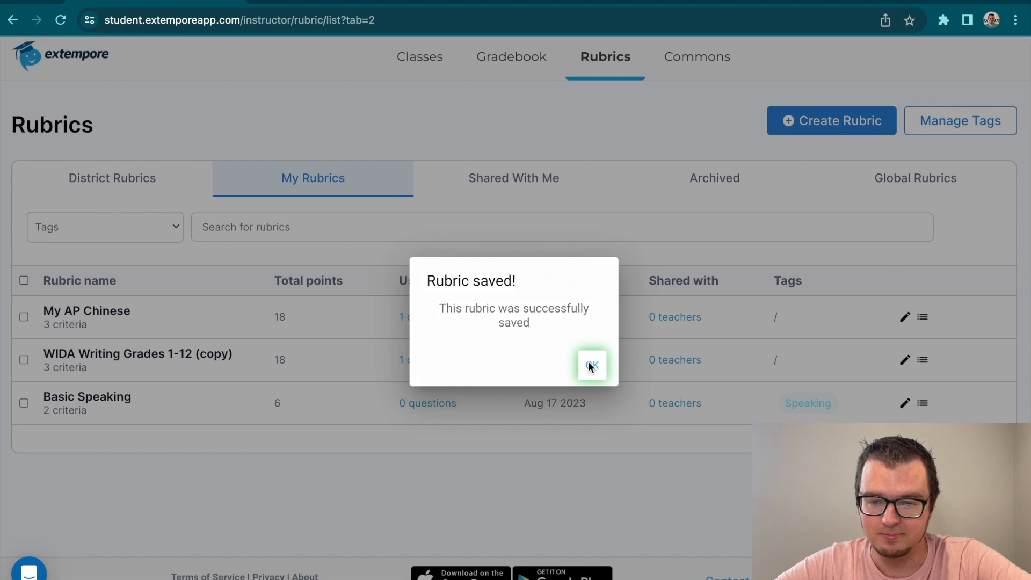
left_click(591, 366)
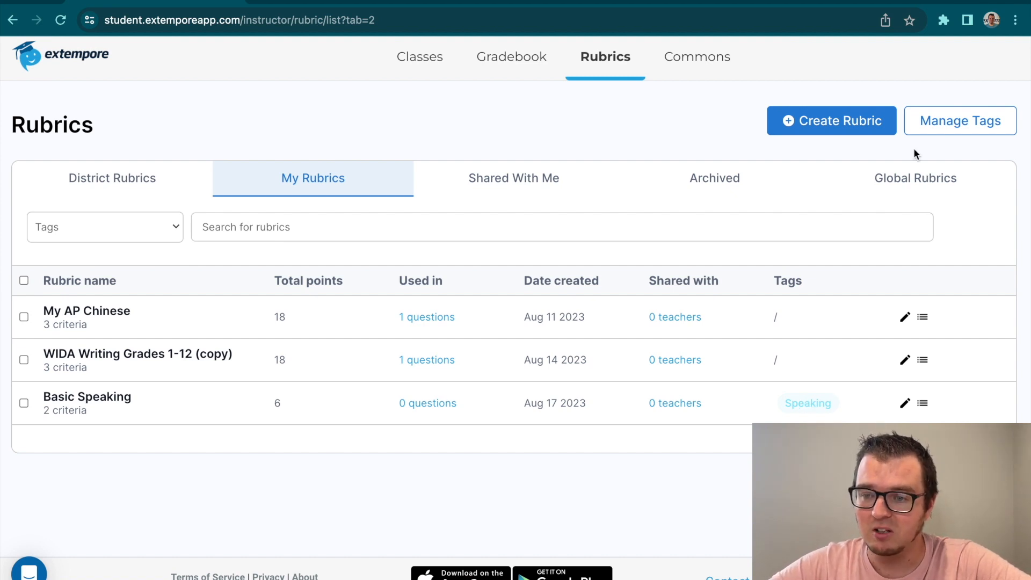
Step: Look over the existing tags in the tag manager, return to the rubrics list and filter My Rubrics by a tag
left_click(940, 127)
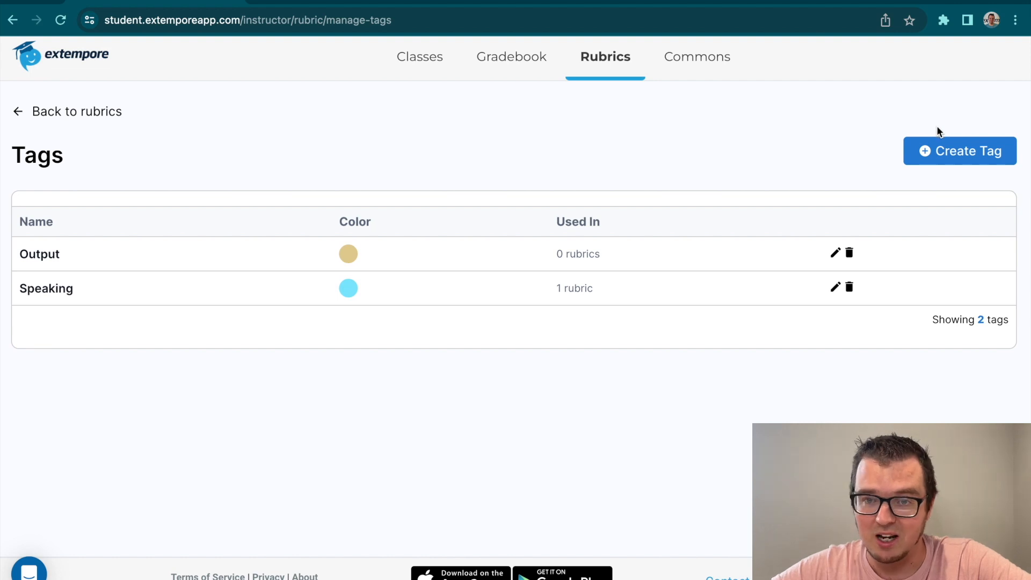
left_click(16, 114)
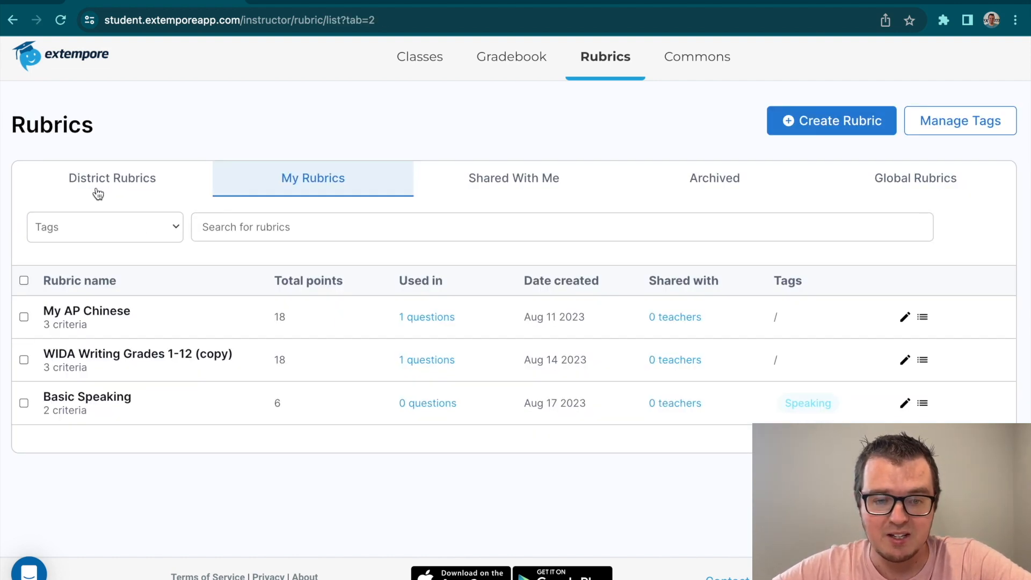
left_click(174, 235)
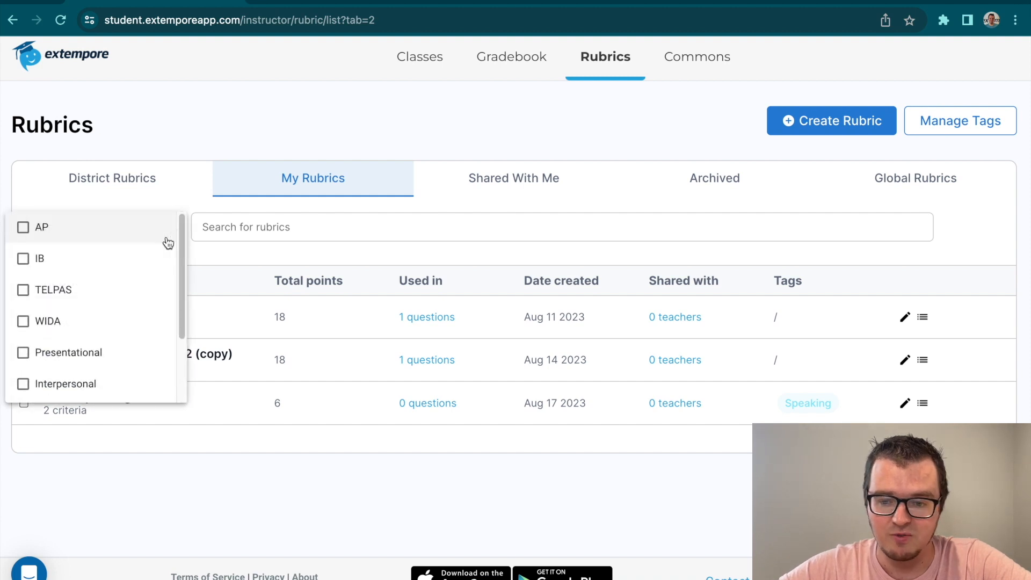
scroll(121, 293, "down", 2)
left_click(25, 388)
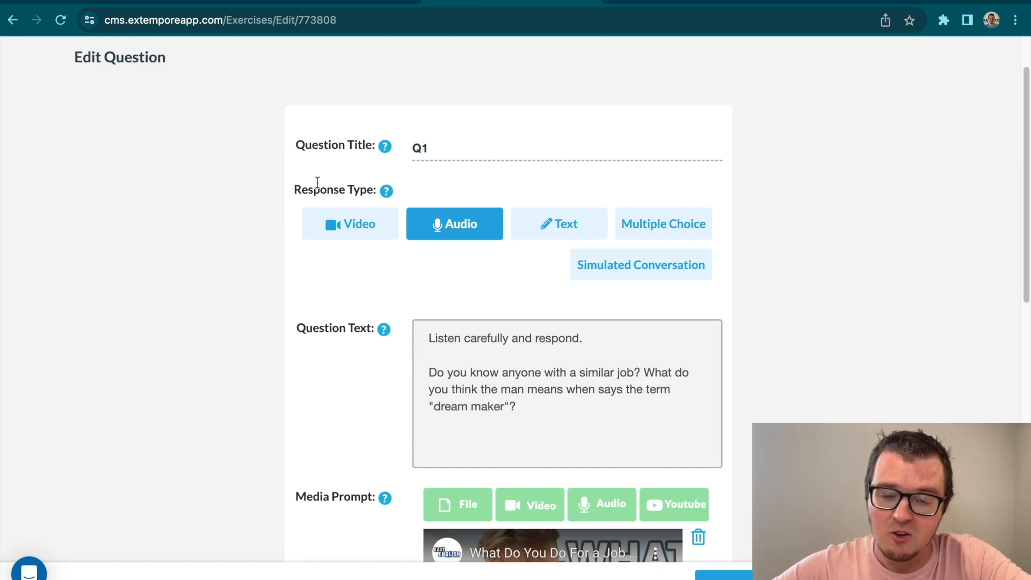
Step: Assign the Basic Speaking rubric to question Q1 and save the question
scroll(233, 250, "down", 4)
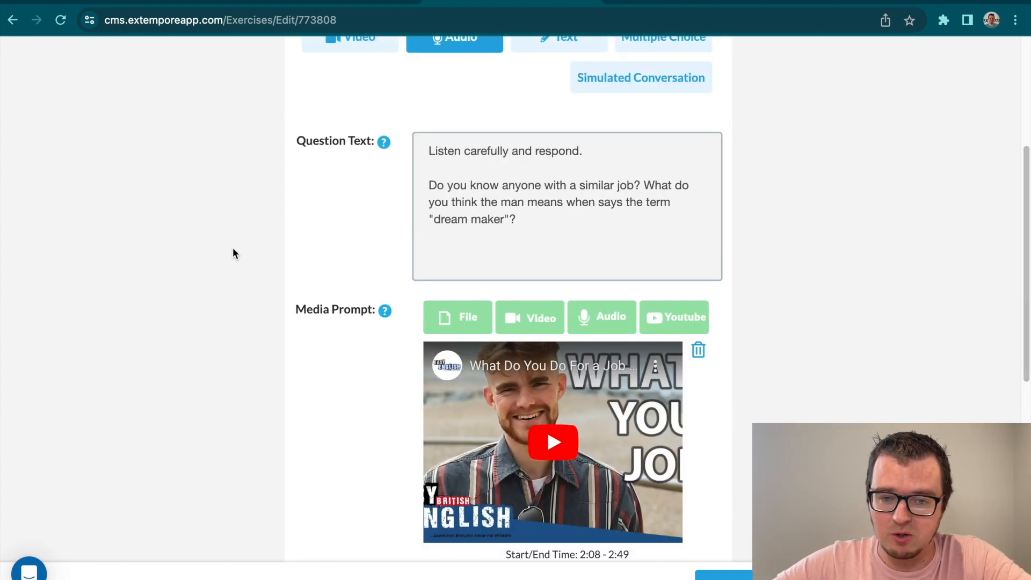
scroll(234, 253, "down", 2)
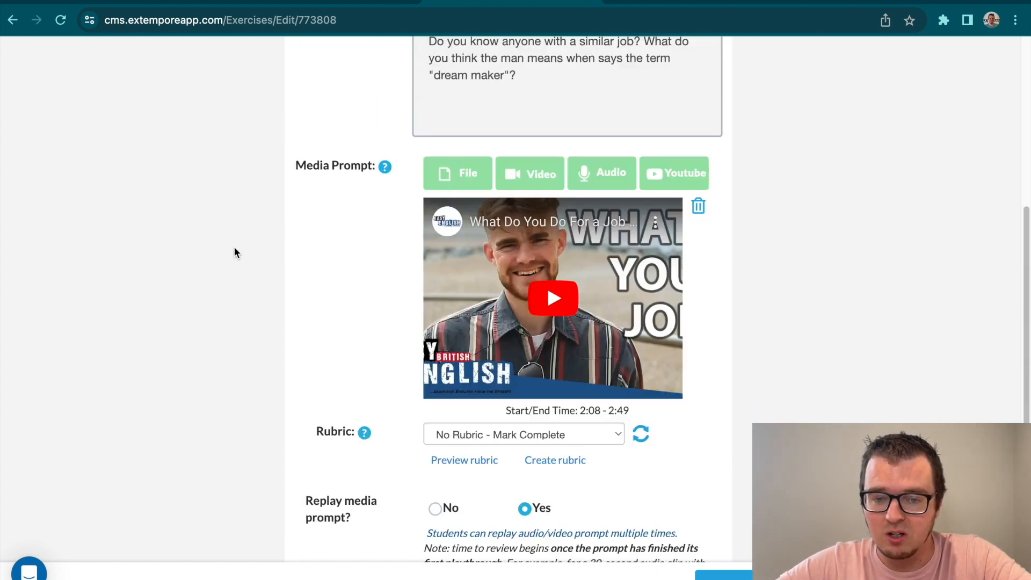
left_click(510, 436)
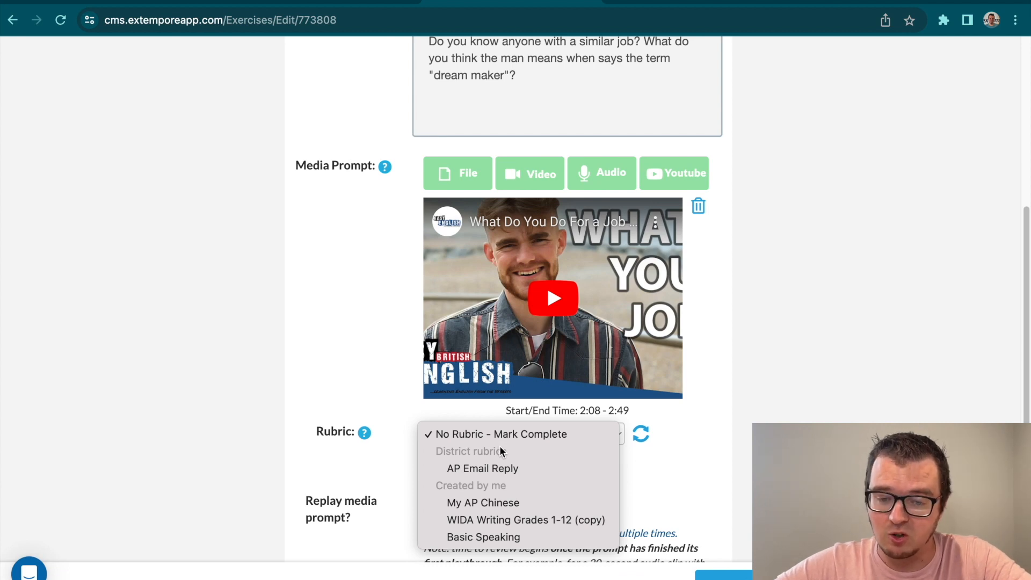
left_click(475, 539)
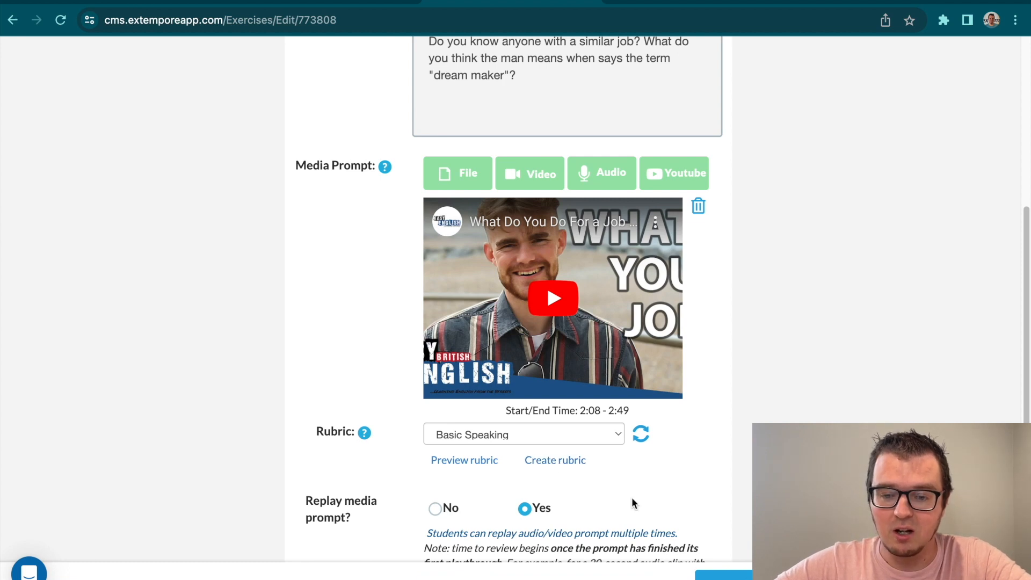
left_click(774, 576)
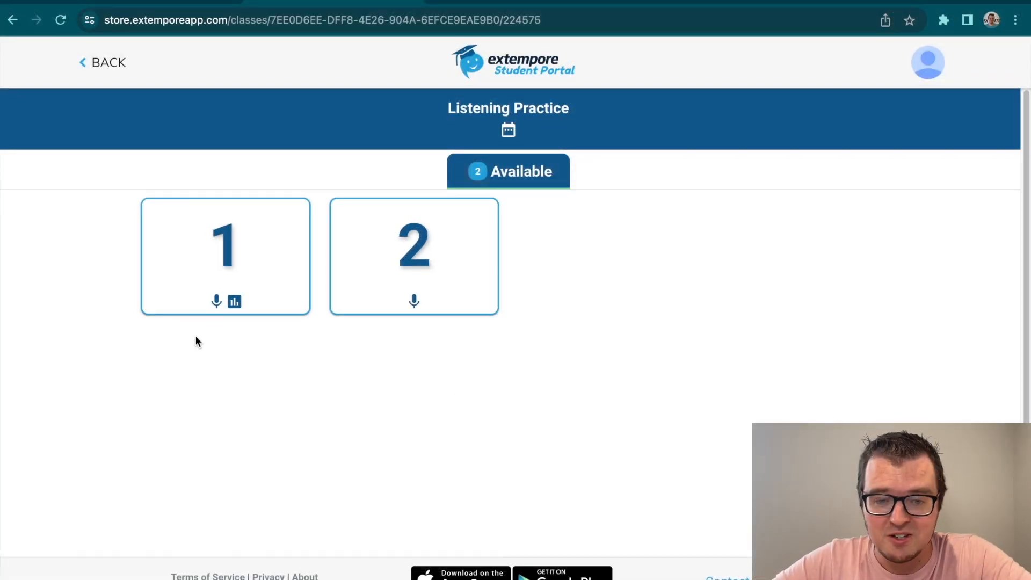
Step: In the student portal, view the rubric attached to question 1 of Listening Practice and start the question
left_click(235, 303)
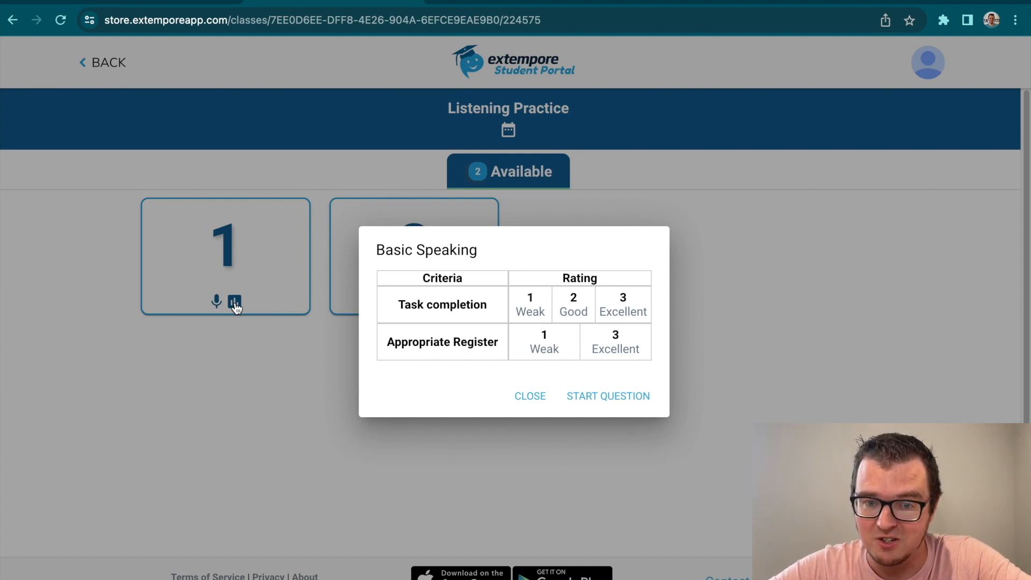
left_click(636, 402)
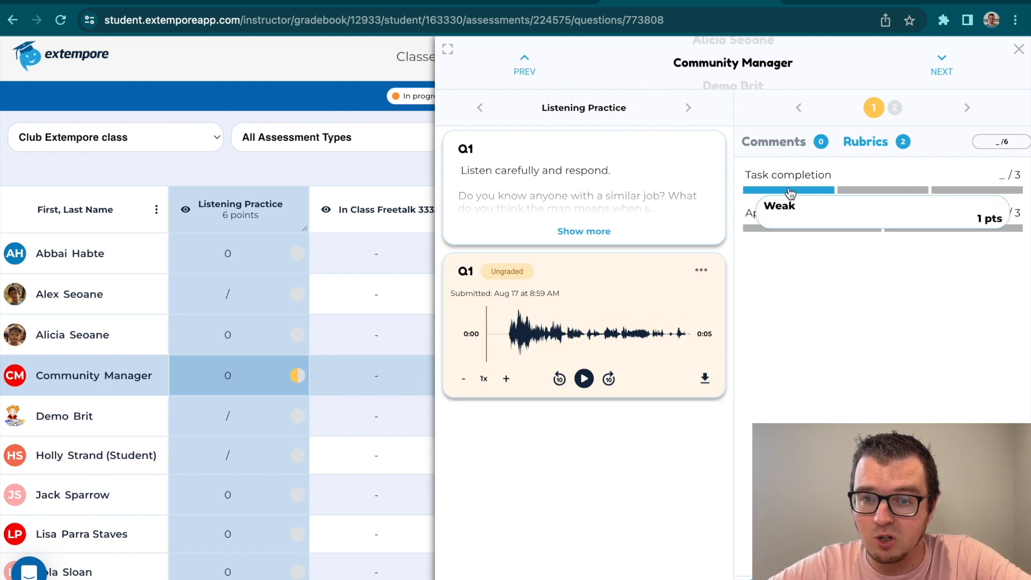
Step: Grade the student's Q1 response in Listening Practice as Good (2 points) for Task completion and Excellent (3 points) for Appropriate Register
left_click(892, 195)
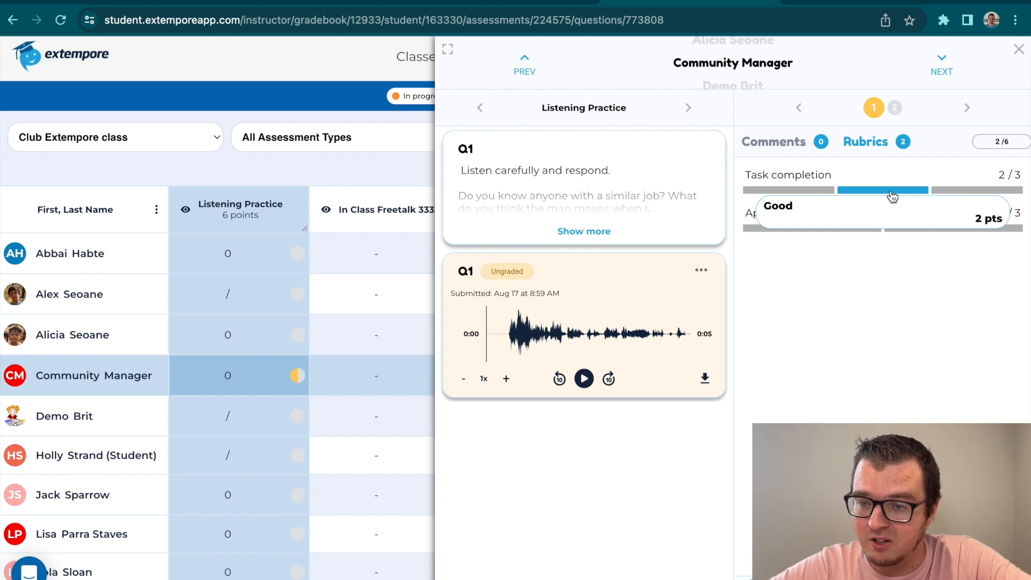
left_click(941, 231)
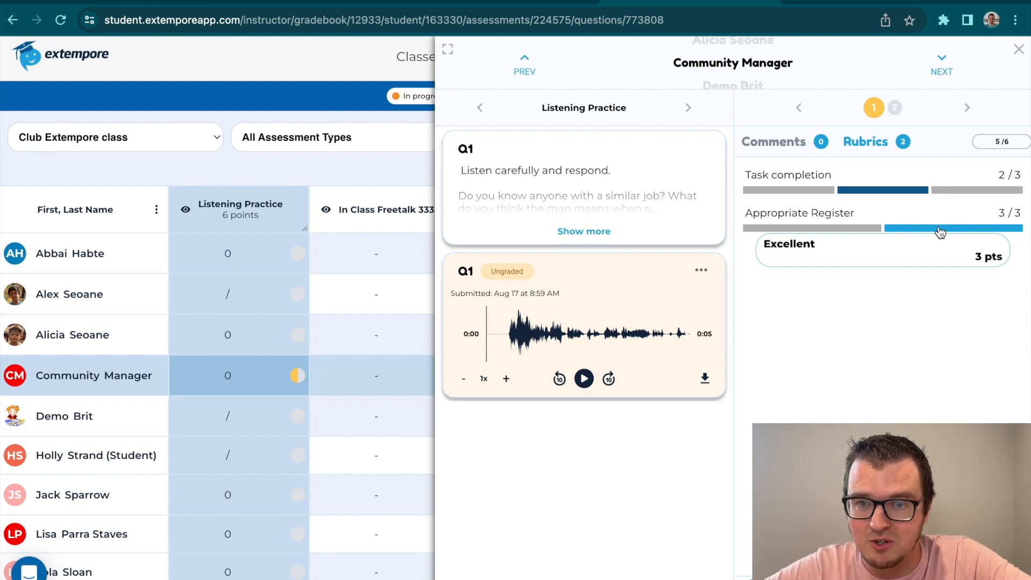